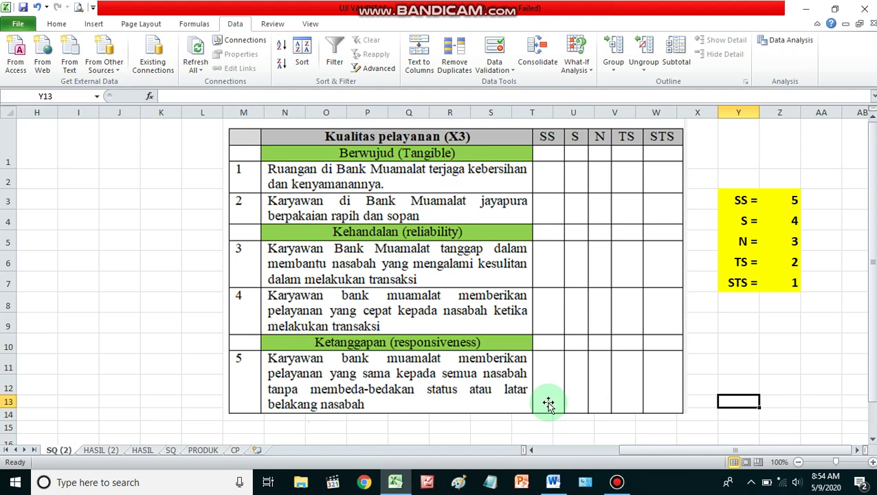
Step: Review the respondent numbers 1 to 10 in the questionnaire score table on the SQ (2) sheet
drag(652, 453, 552, 450)
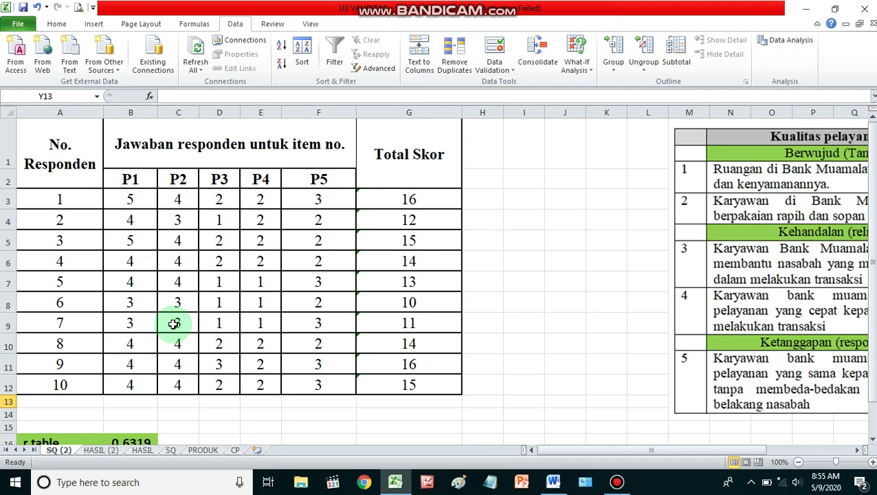
click(76, 201)
click(77, 223)
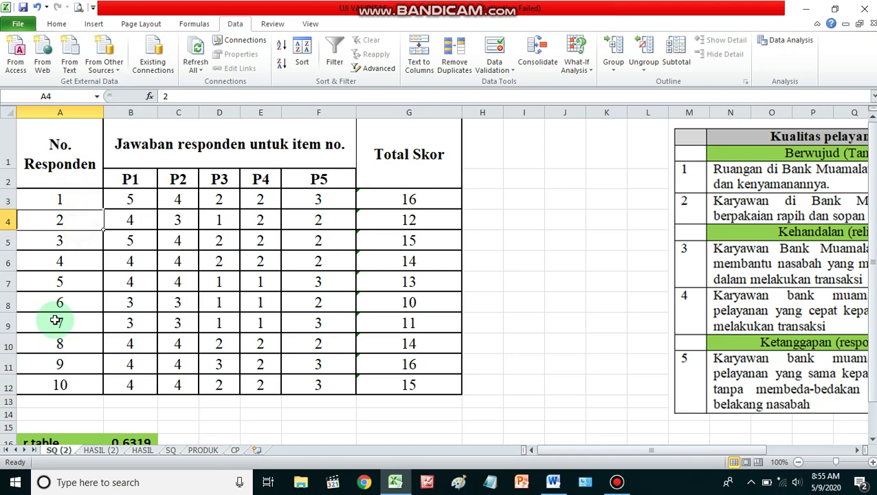
click(75, 385)
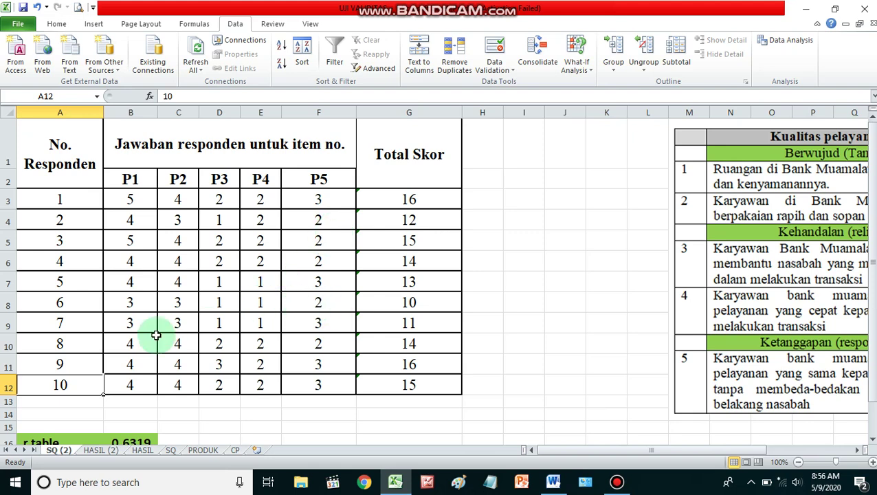
click(795, 42)
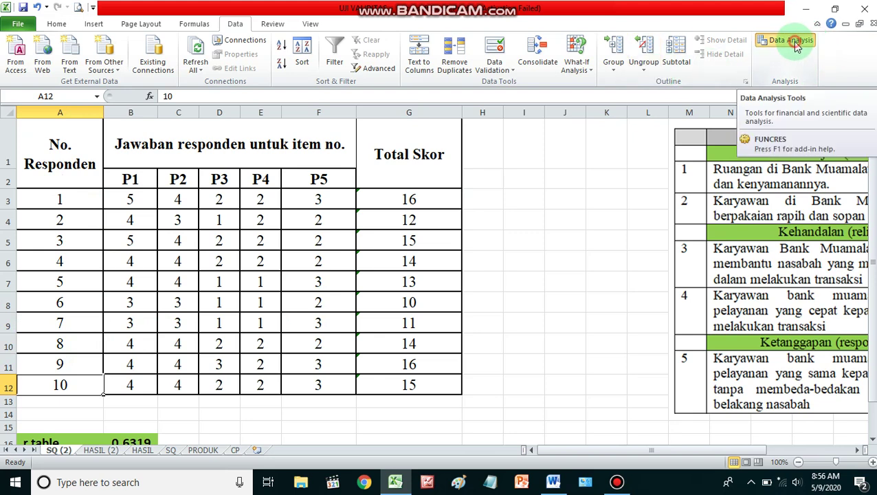
scroll(540, 215, down, 3)
scroll(536, 237, up, 3)
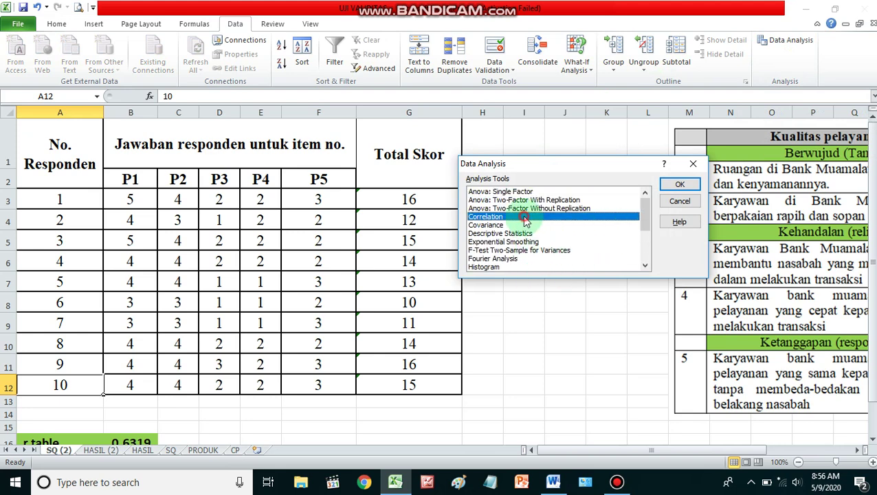
click(682, 185)
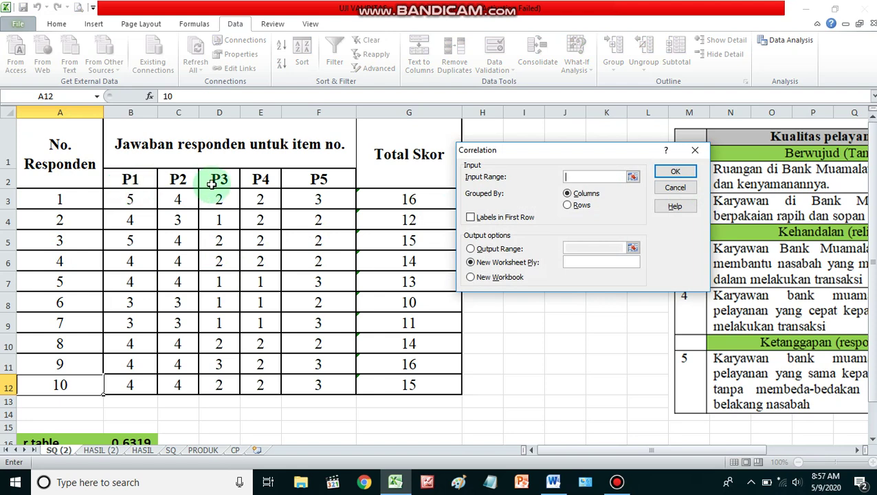
drag(136, 180, 406, 384)
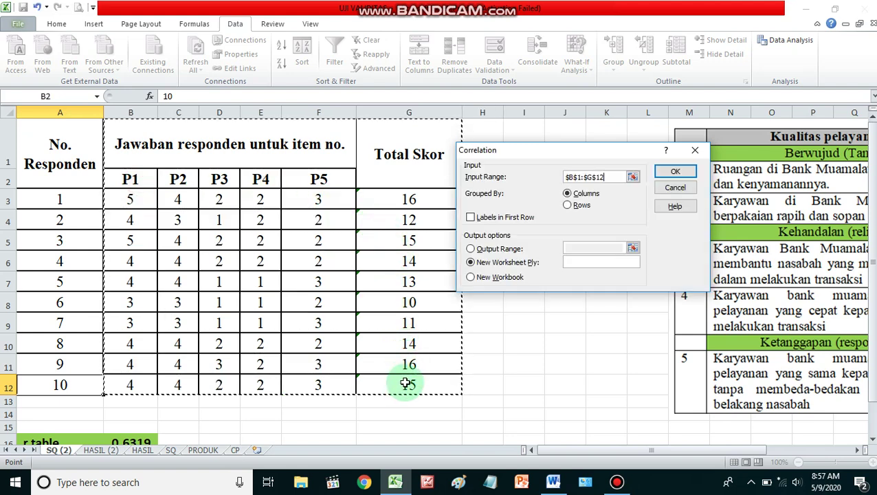
click(371, 328)
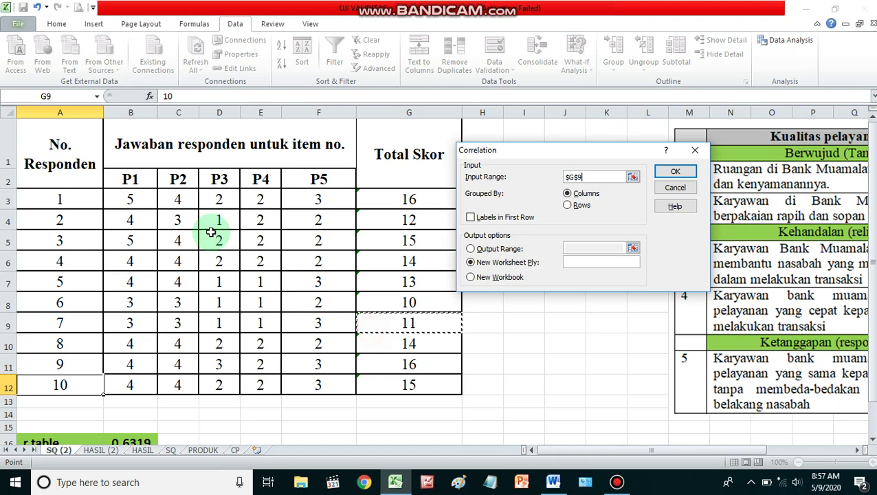
click(689, 192)
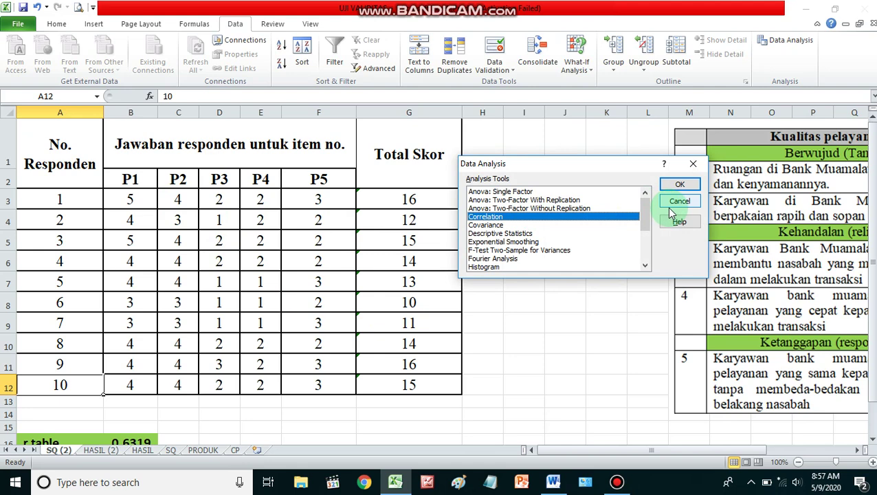
click(695, 165)
Step: Unmerge the "No. Responden" header in A1:A2 and the "Total Skor" header in G1:G2
click(393, 164)
click(49, 143)
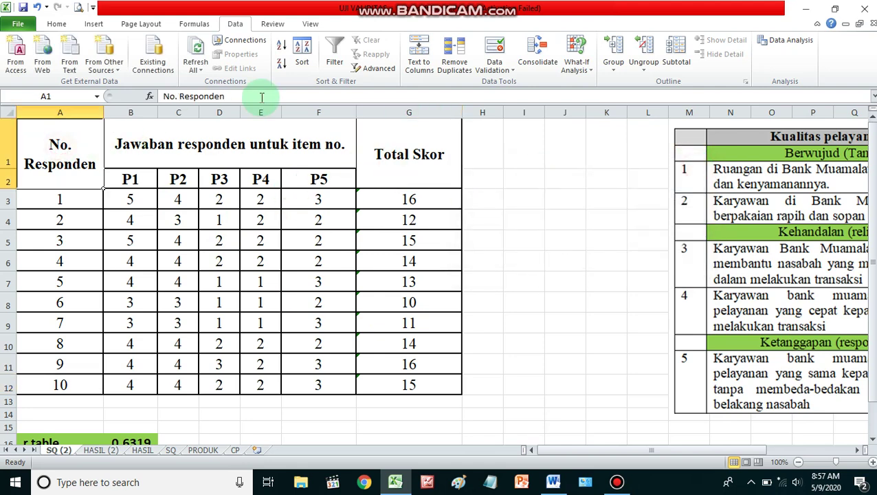
click(58, 24)
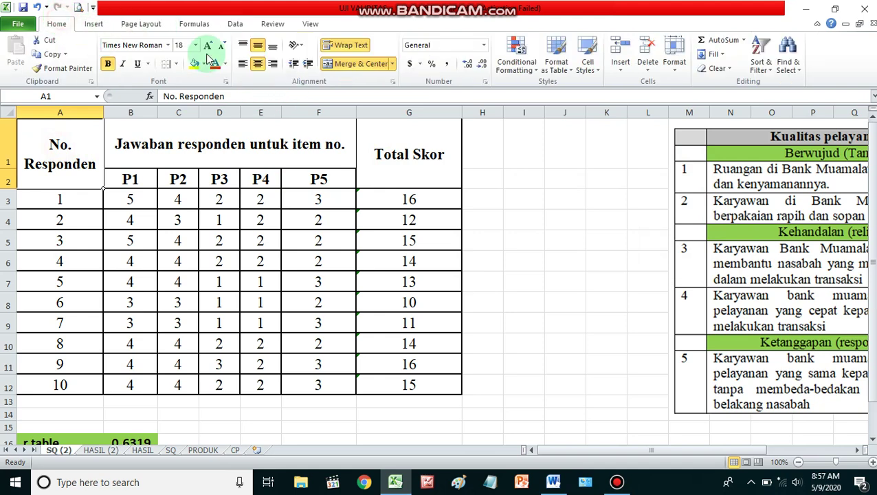
click(361, 66)
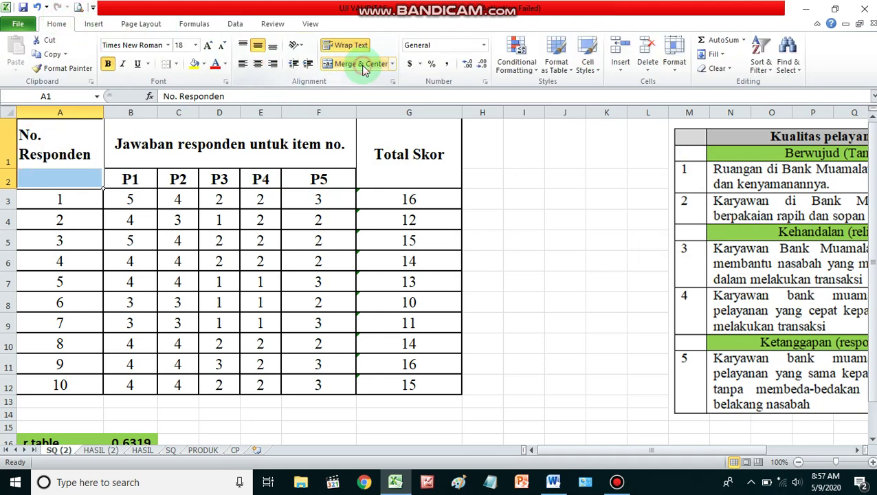
click(61, 179)
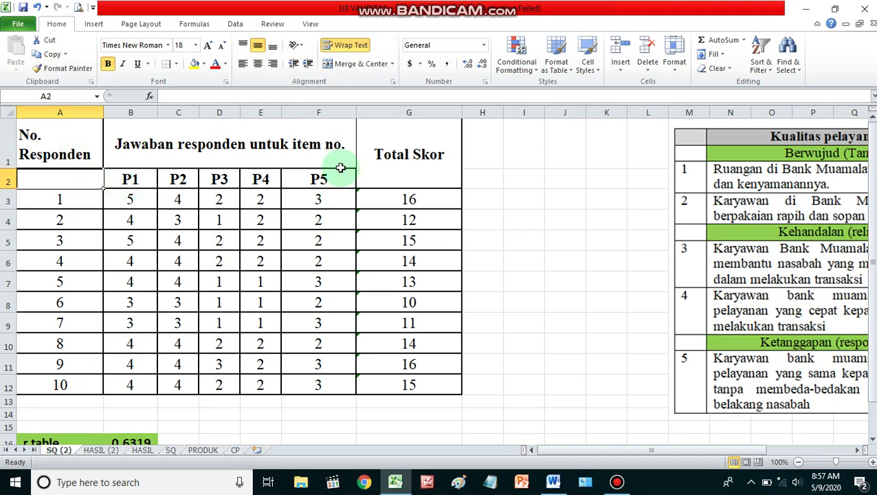
click(396, 155)
click(370, 72)
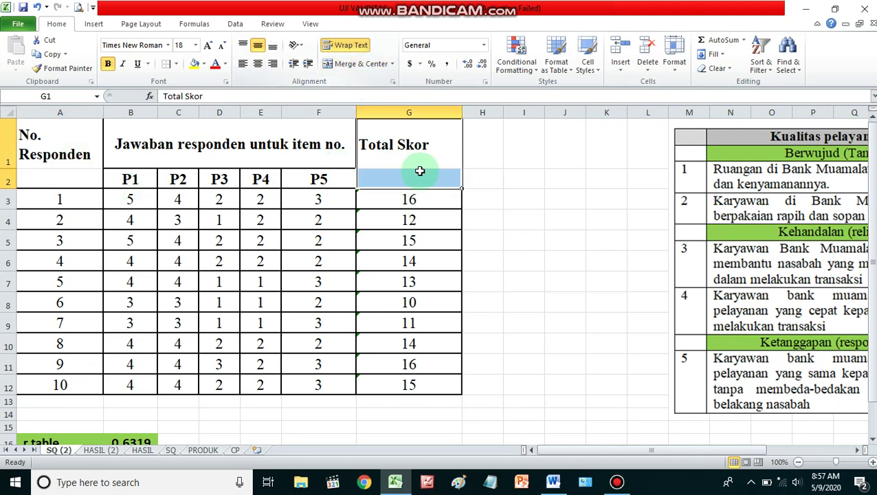
Step: Copy the "Total Skor" header from G1 into G2 and clear G1
key(ctrl+c)
click(427, 176)
key(ctrl+v)
click(419, 155)
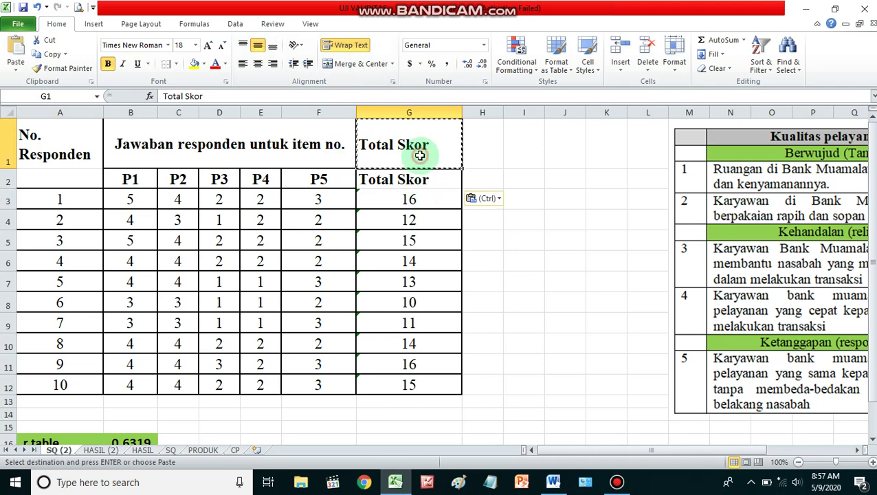
key(Delete)
click(402, 263)
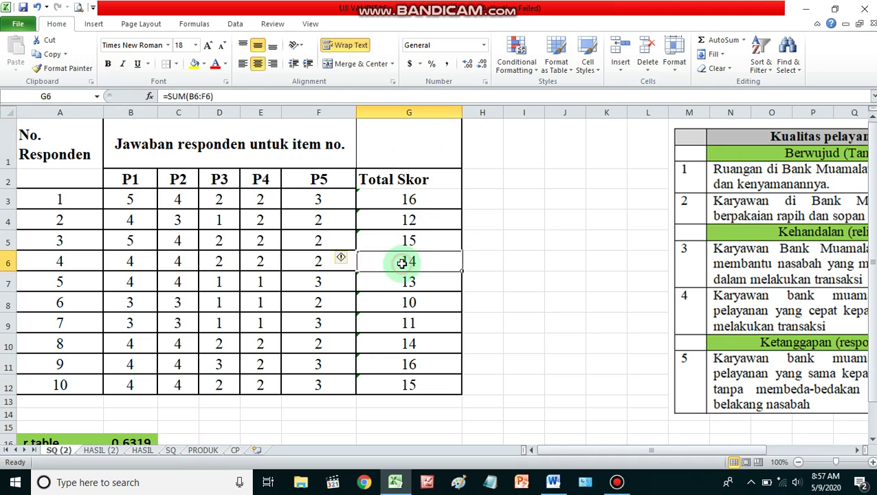
click(430, 197)
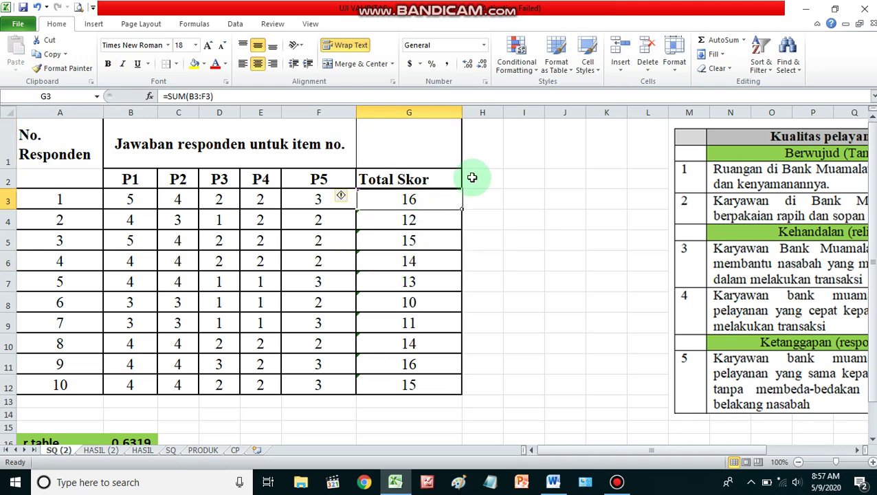
Step: Run a Correlation analysis on B2:G12, grouped by columns with labels in the first row, output to a new worksheet
click(239, 27)
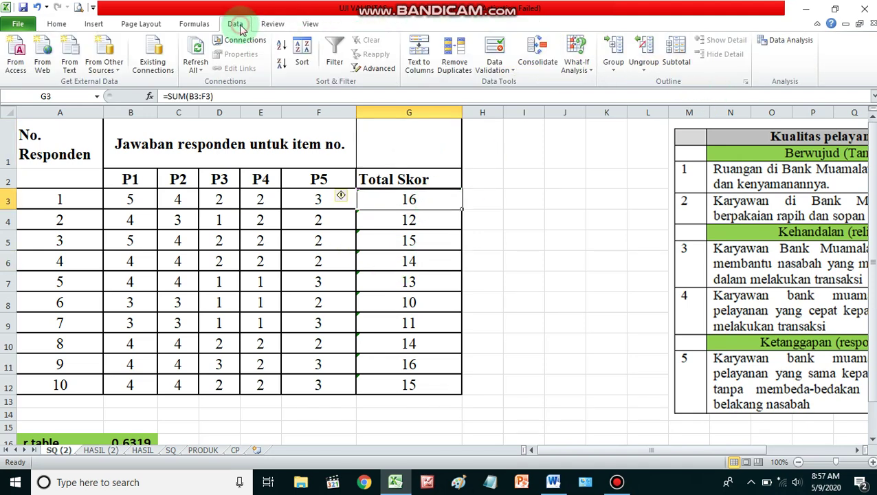
click(780, 43)
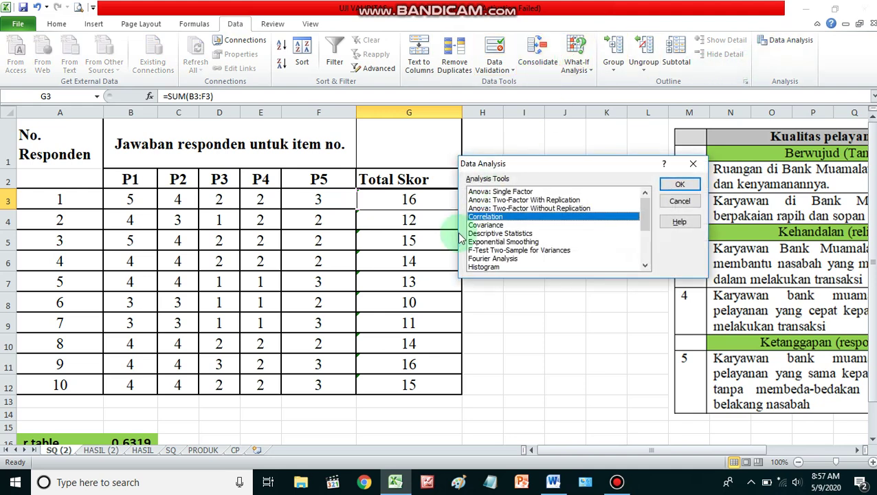
click(679, 187)
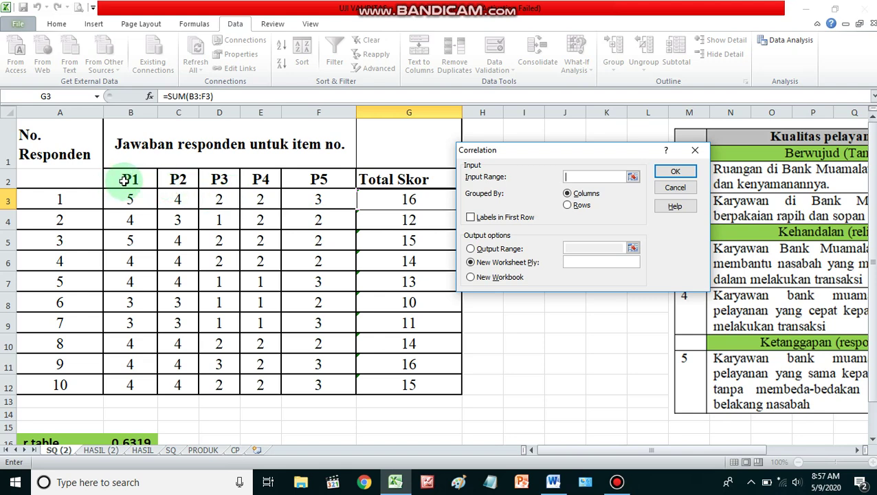
drag(124, 180, 407, 386)
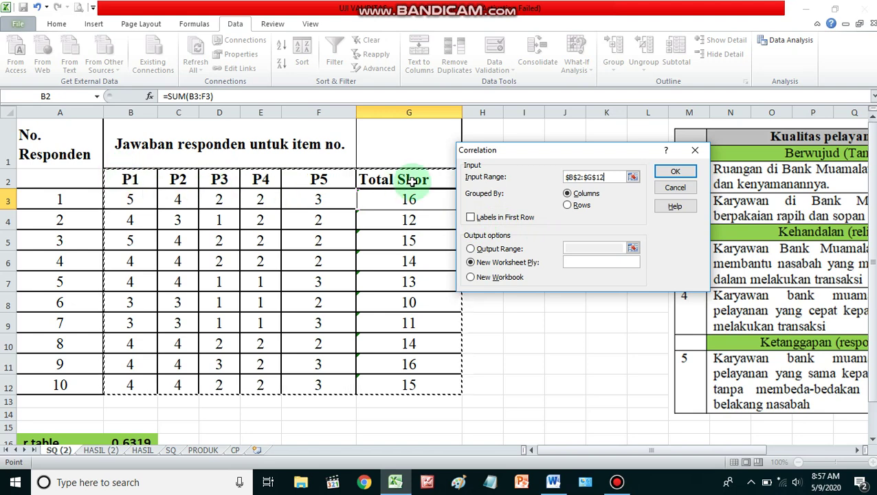
click(472, 218)
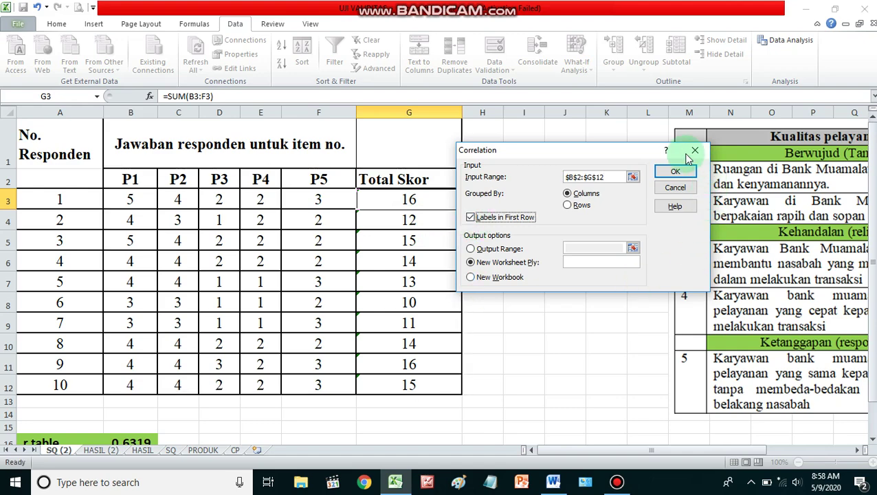
click(677, 176)
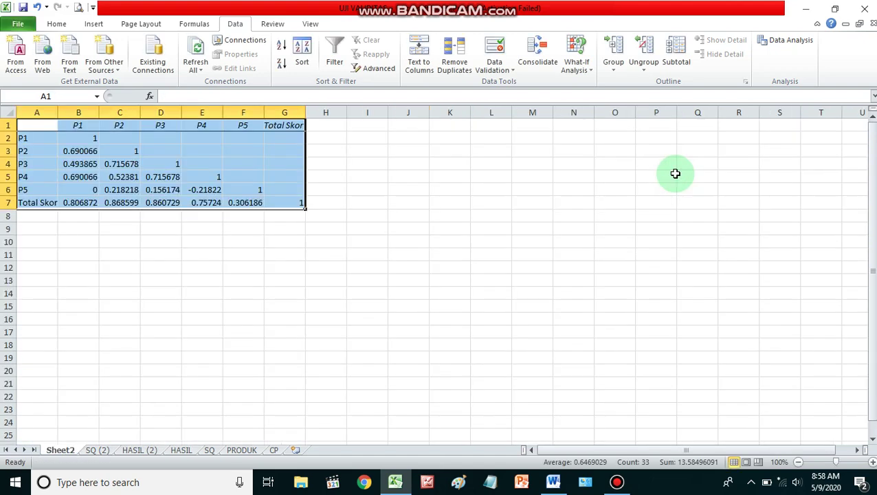
Step: Widen column A of the correlation matrix slightly so the row labels have more room
scroll(371, 239, up, 9)
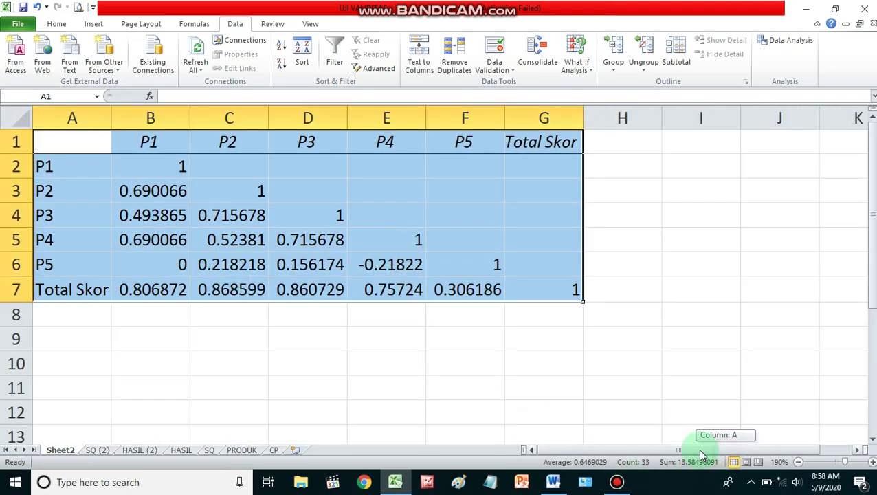
click(143, 157)
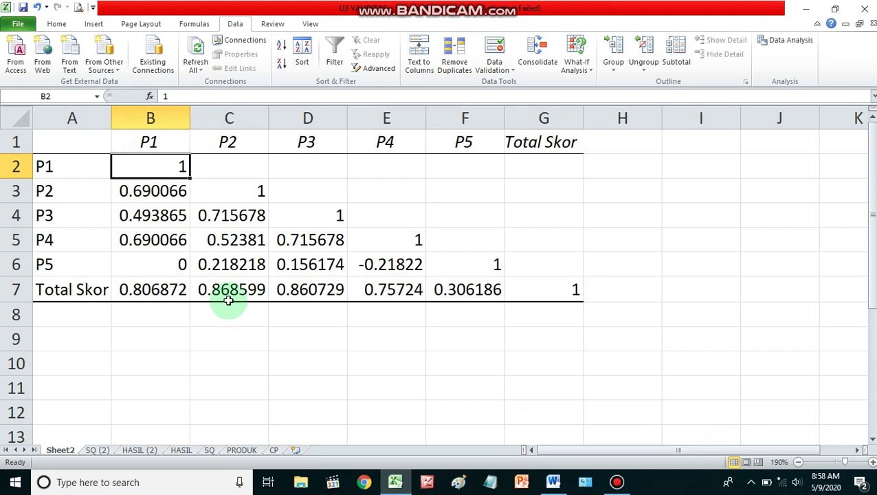
drag(111, 118, 119, 118)
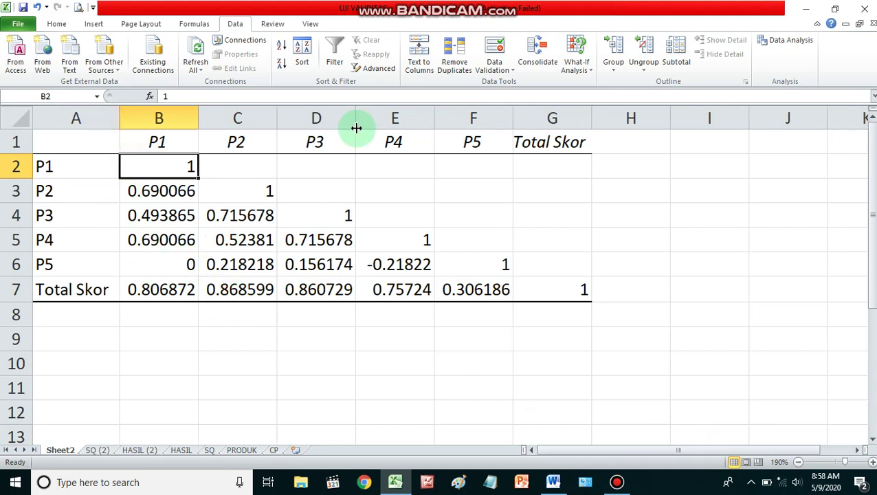
Step: Fill the Total Skor row A7:G7 of the correlation matrix with yellow and make it bold
drag(69, 290, 579, 289)
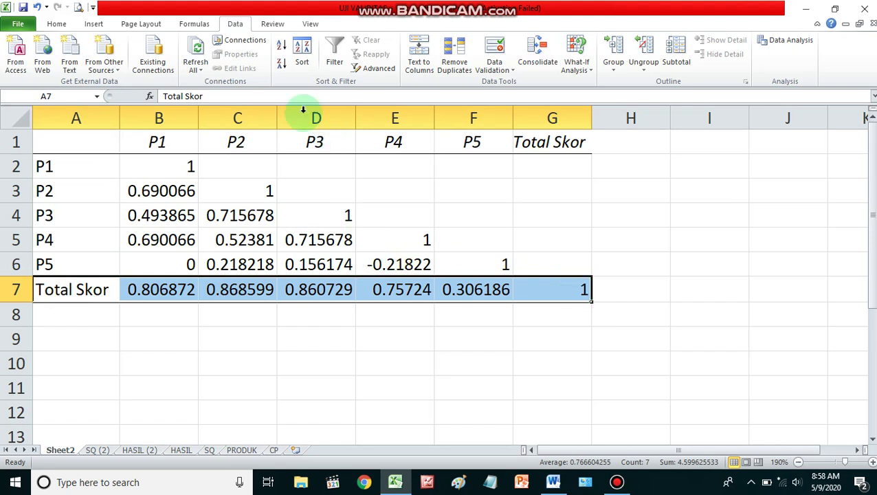
click(57, 24)
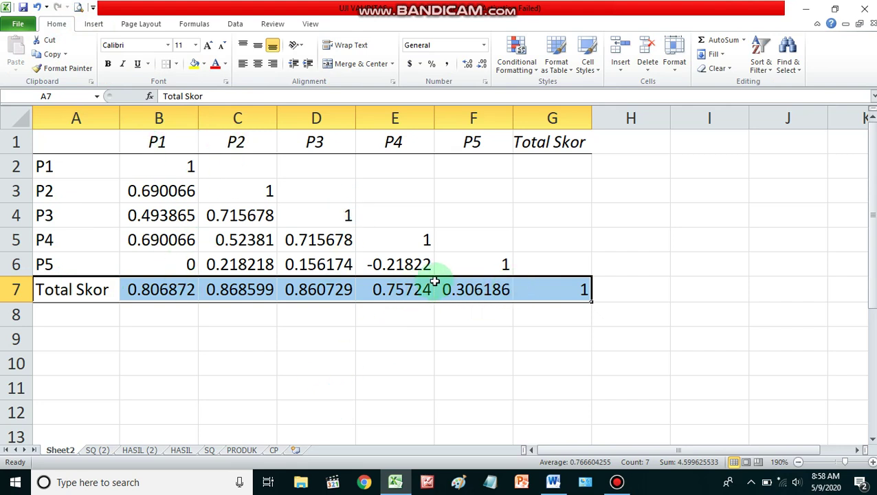
click(195, 64)
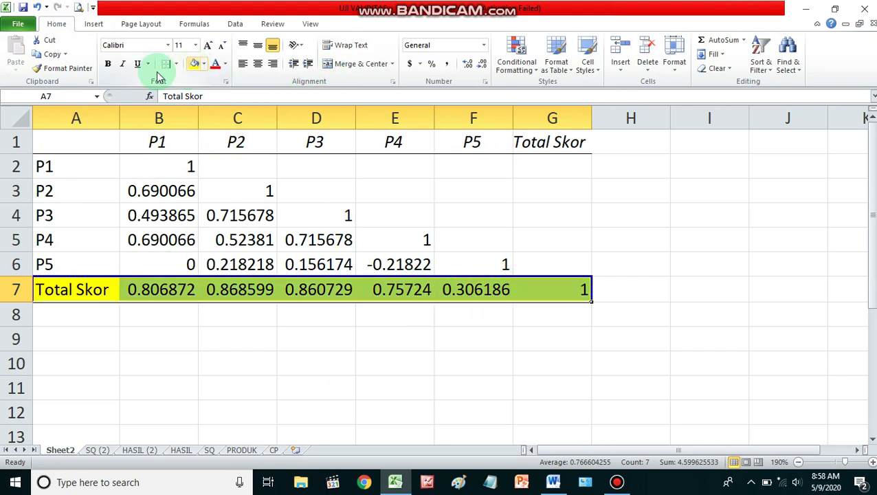
click(108, 64)
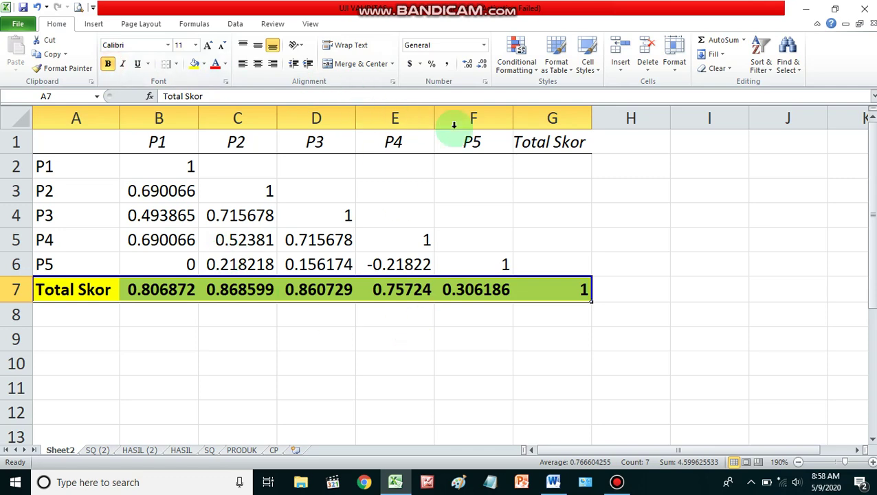
Step: Autofit the widths of columns E and F in the correlation matrix
double_click(430, 120)
click(431, 121)
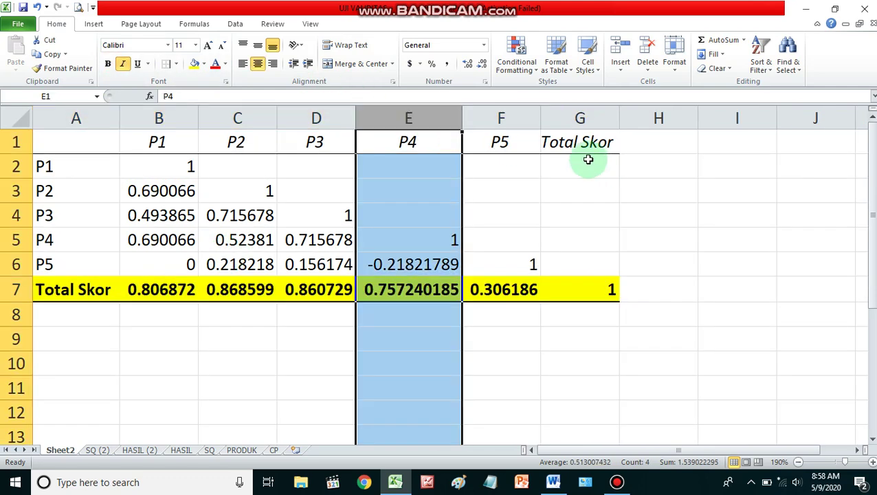
double_click(541, 120)
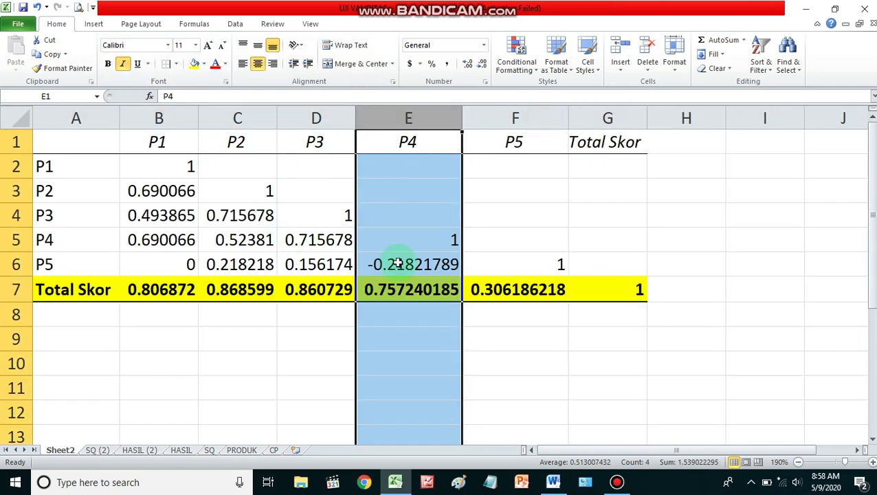
click(456, 334)
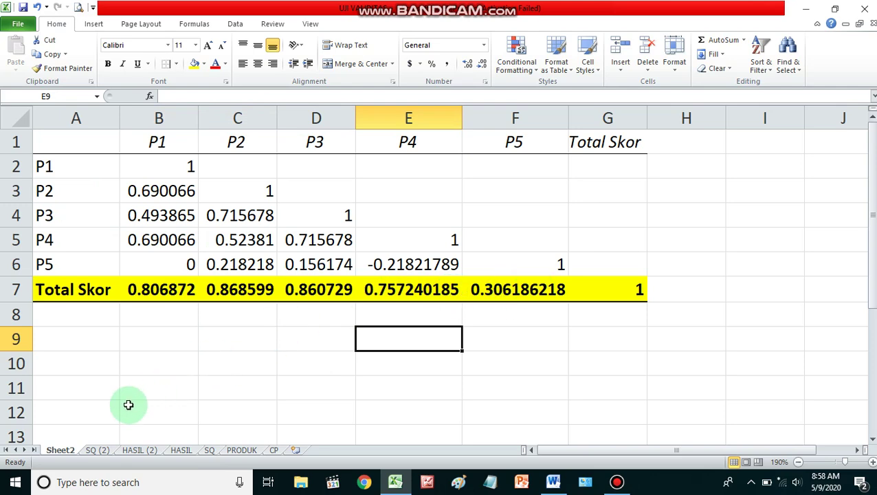
Step: Copy the r table label and its value from A16:B16 of sheet SQ (2) to A9 of Sheet2
click(97, 450)
scroll(153, 372, down, 2)
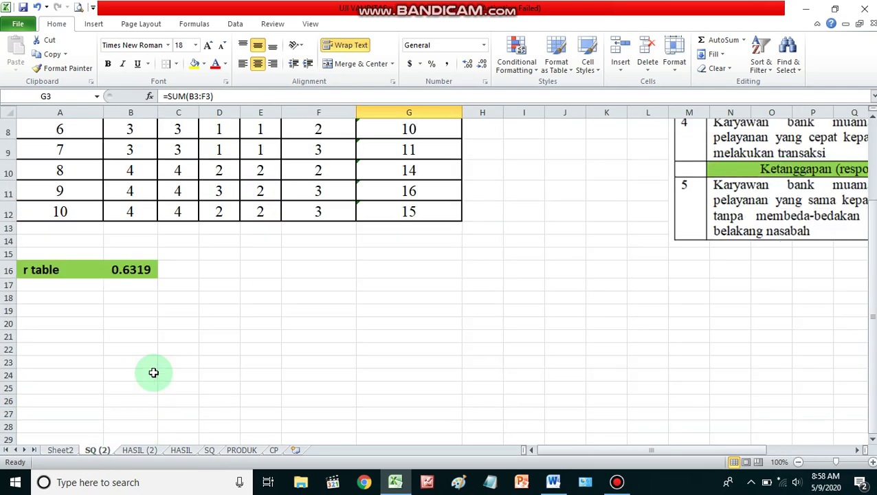
scroll(154, 372, up, 3)
scroll(154, 373, down, 2)
drag(66, 269, 127, 271)
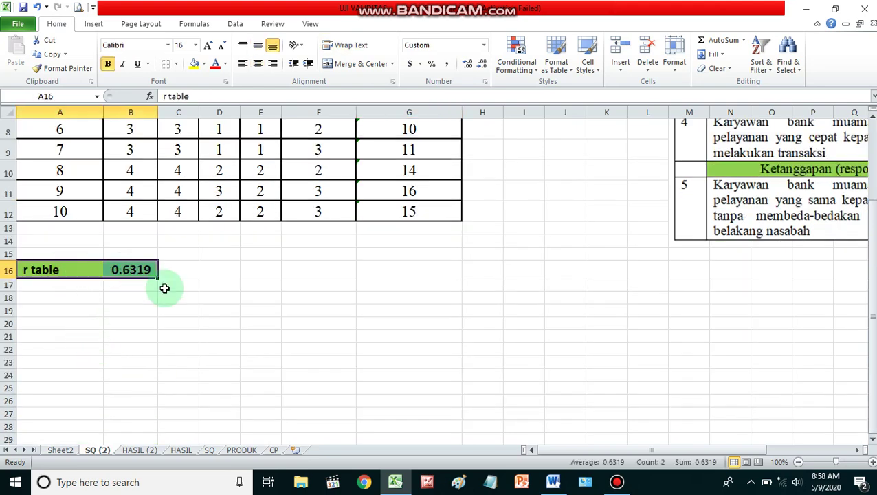
key(ctrl+c)
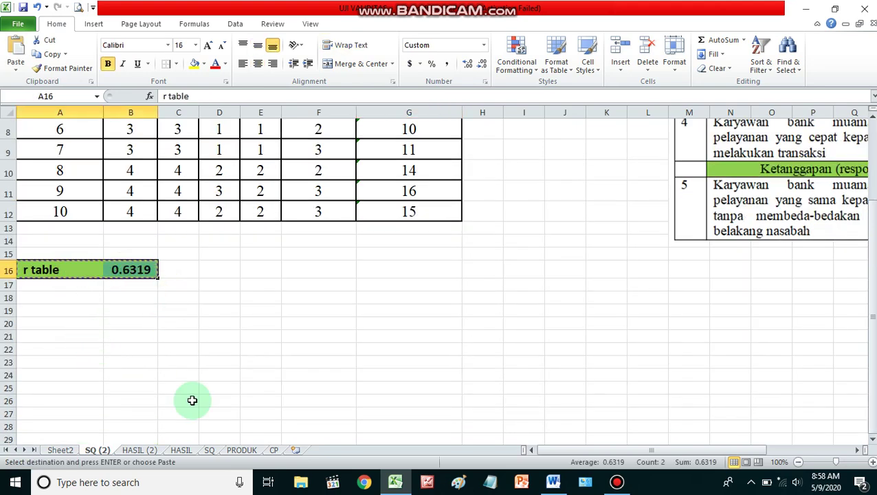
click(62, 448)
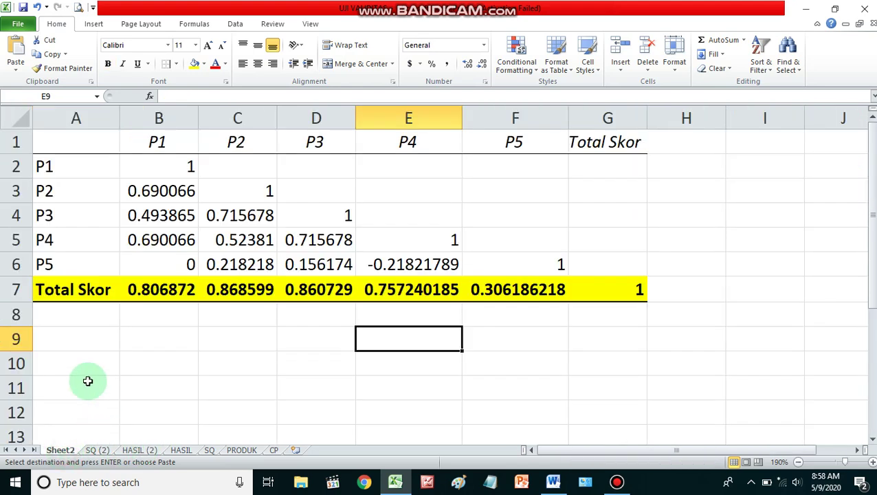
click(68, 343)
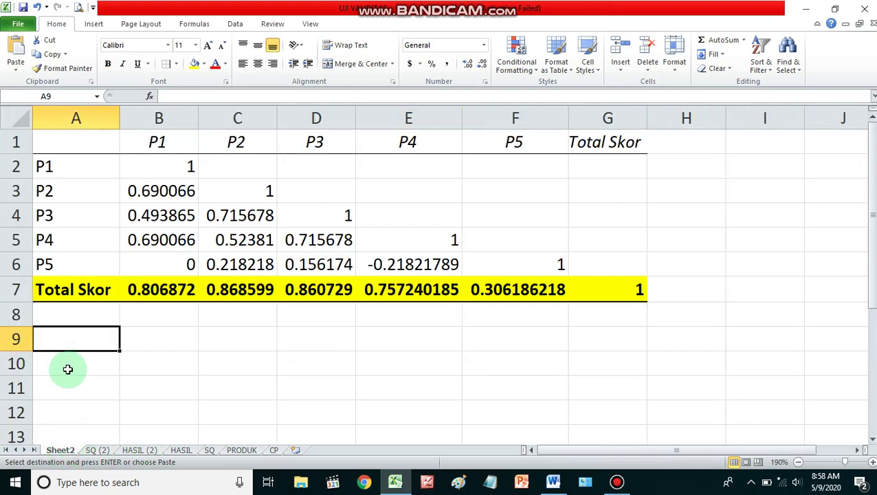
key(ctrl+v)
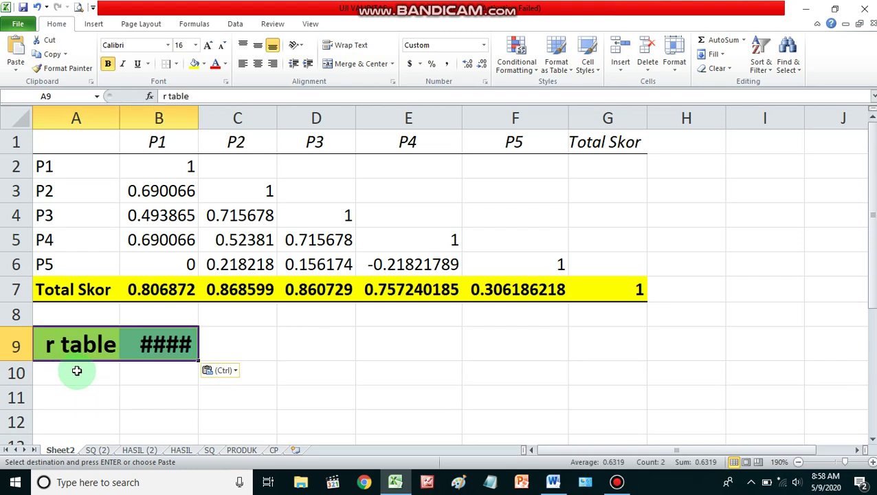
Step: Autofit column B and fill the r table value from B9 across to G9
double_click(203, 117)
click(206, 349)
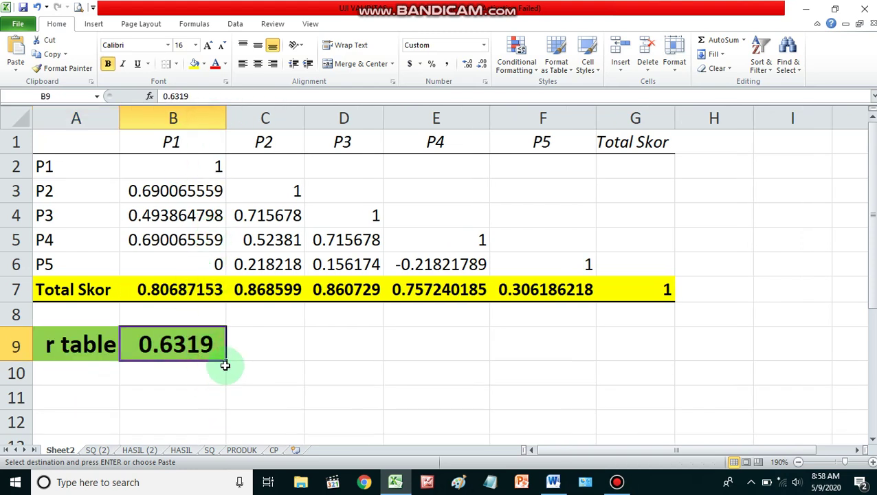
drag(228, 363, 641, 351)
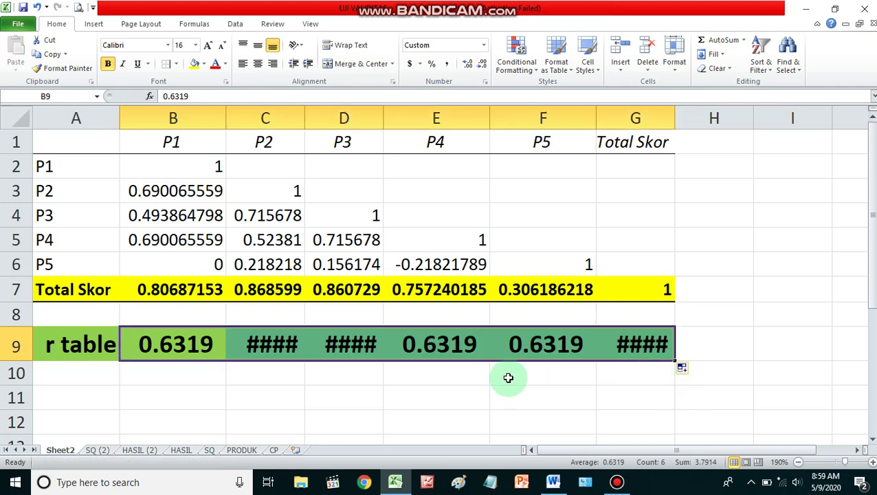
Step: Autofit columns C, D and G, and make the empty row 8 above the r table row slightly taller
double_click(314, 119)
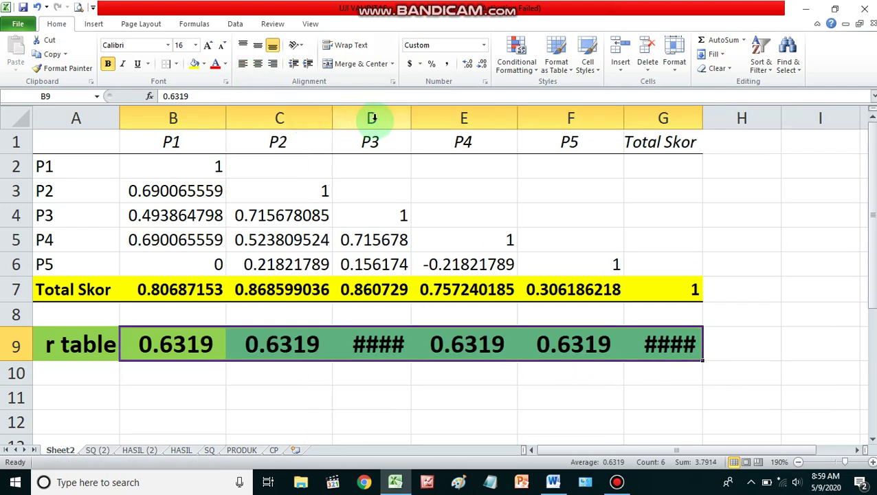
double_click(417, 122)
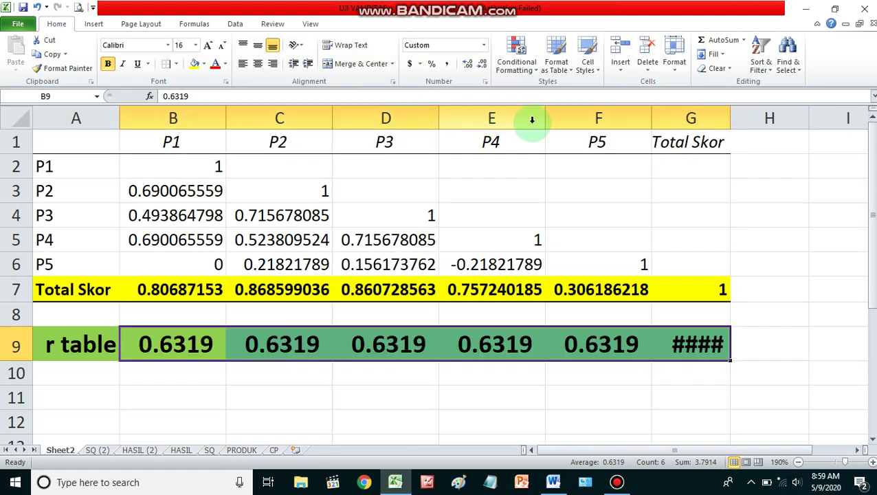
double_click(731, 118)
click(635, 373)
click(313, 313)
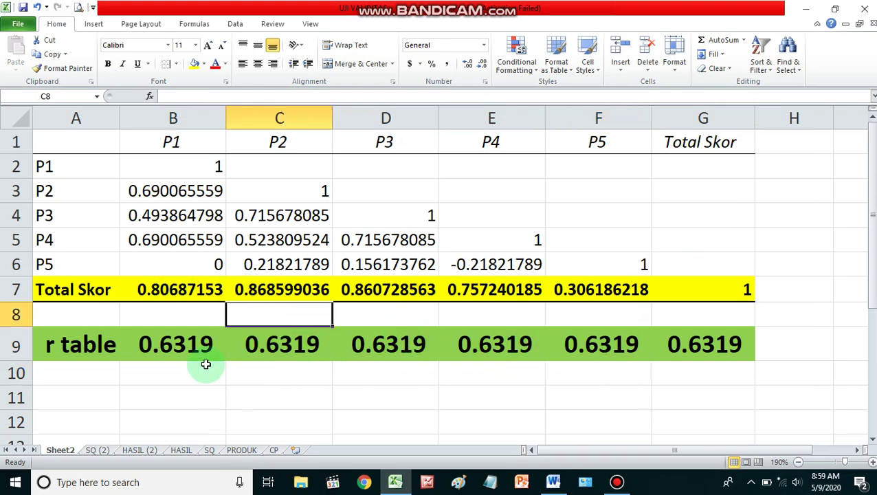
drag(12, 324, 11, 336)
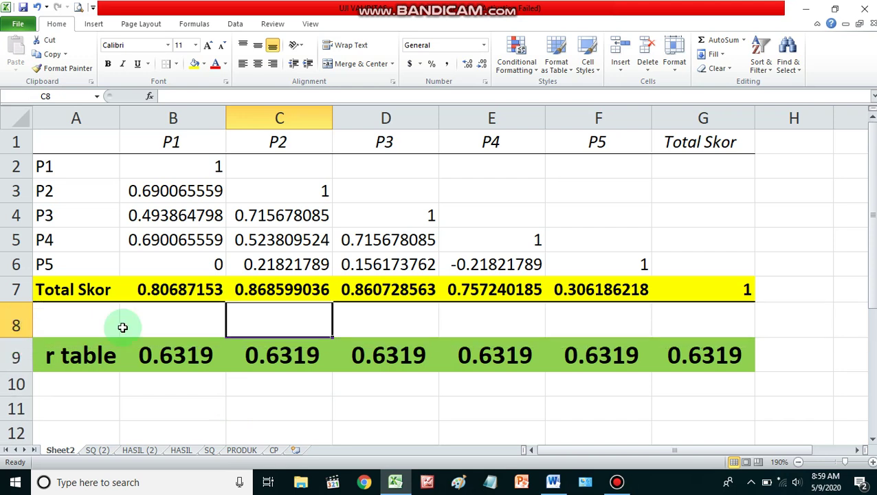
Step: Compare P1's total score correlation in B7 with the r table value in B9, and enter VALID in B8
click(205, 326)
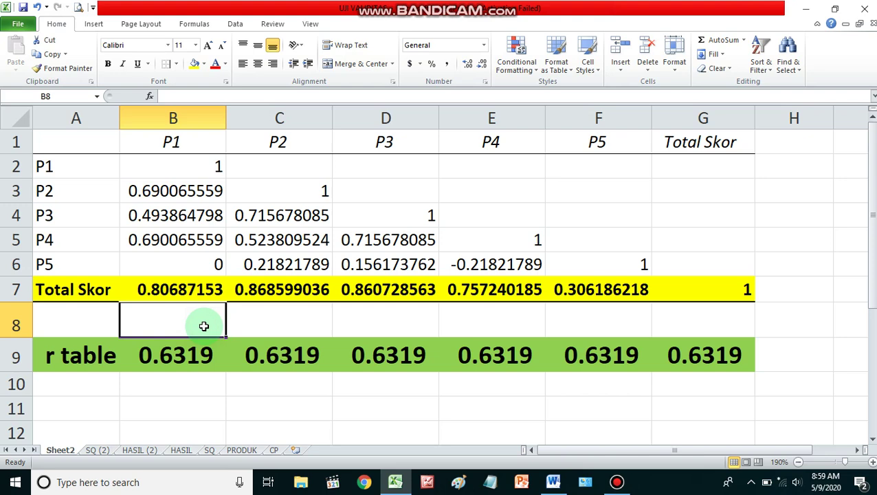
click(193, 365)
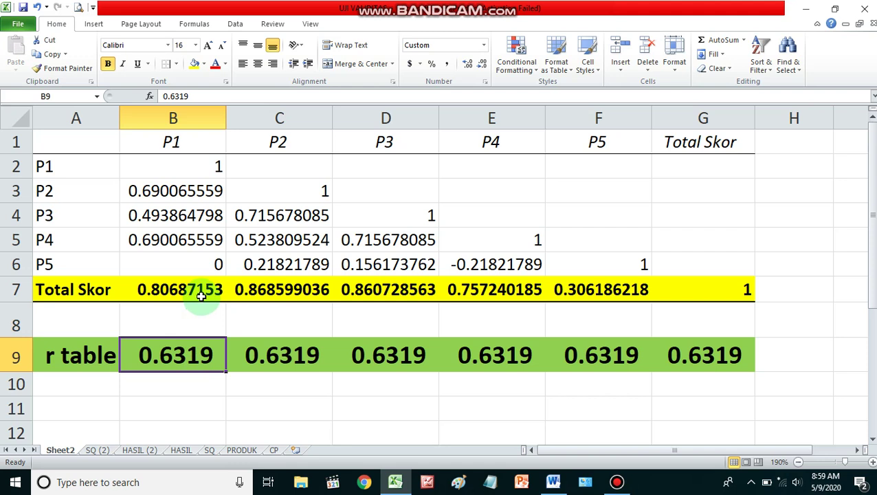
click(201, 290)
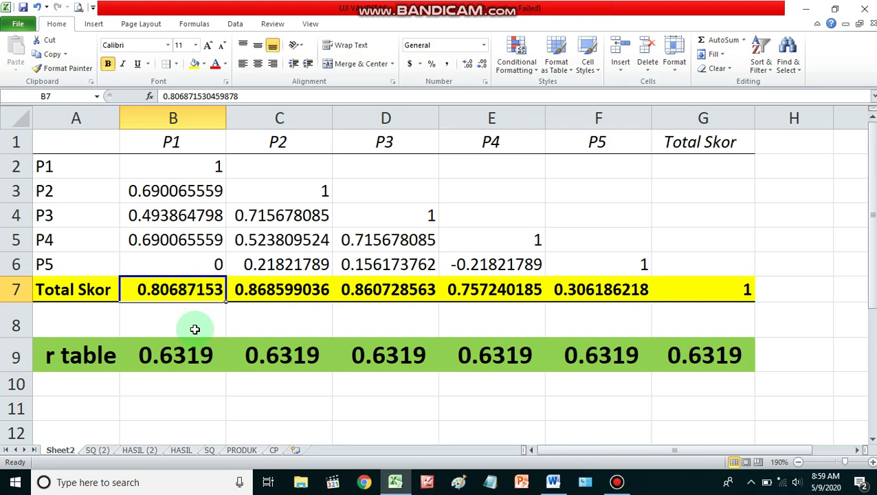
click(185, 352)
click(187, 319)
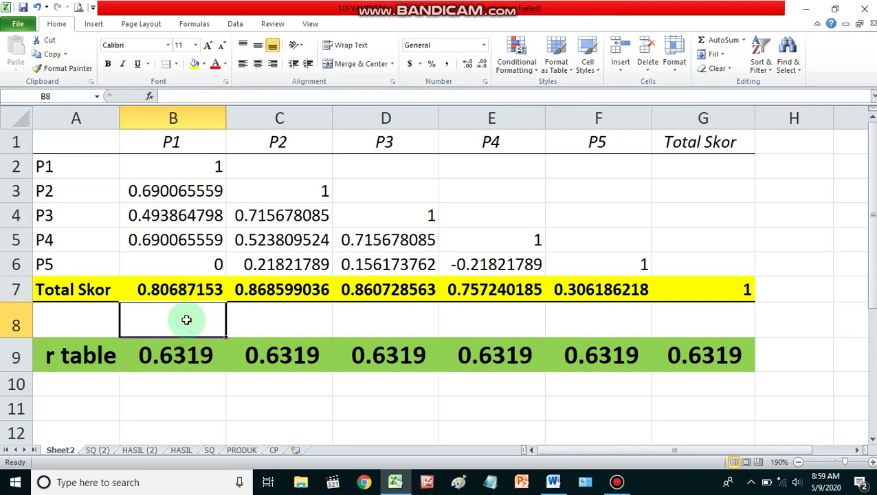
text(VALID)
key(Tab)
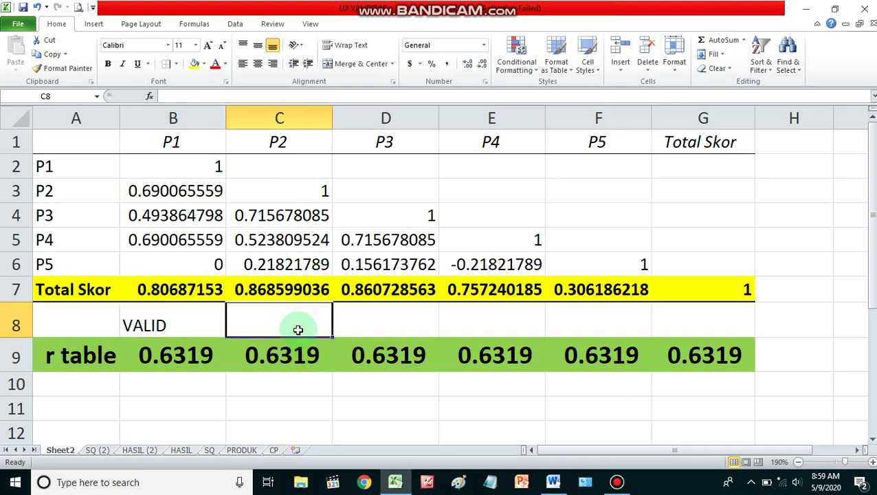
Step: Enter VALID in C8, D8 and E8 for items P2, P3 and P4
text(VALID)
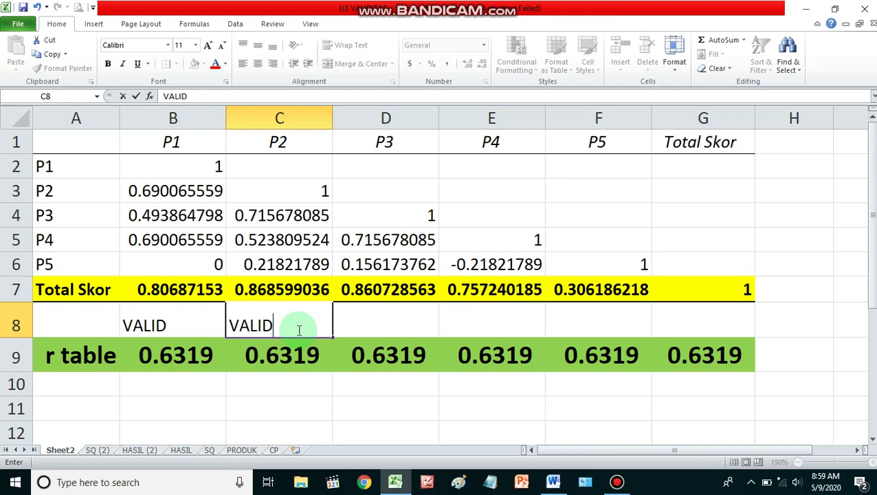
key(Tab)
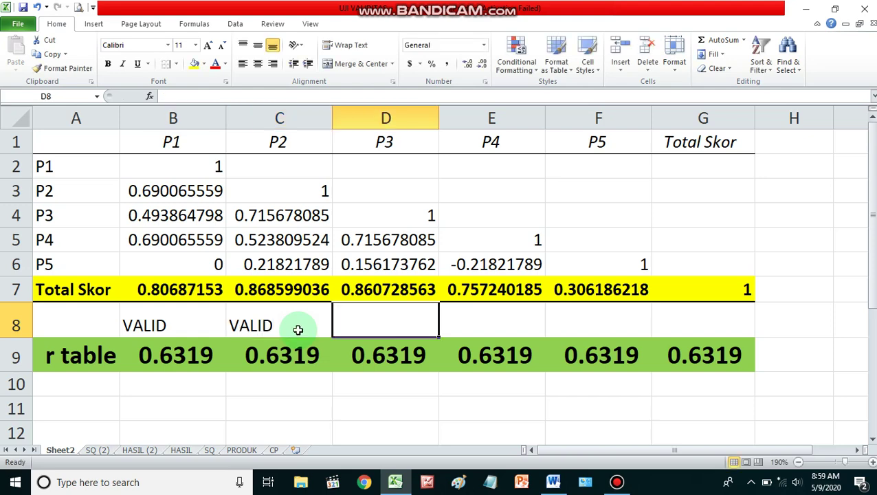
text(VALID)
key(Tab)
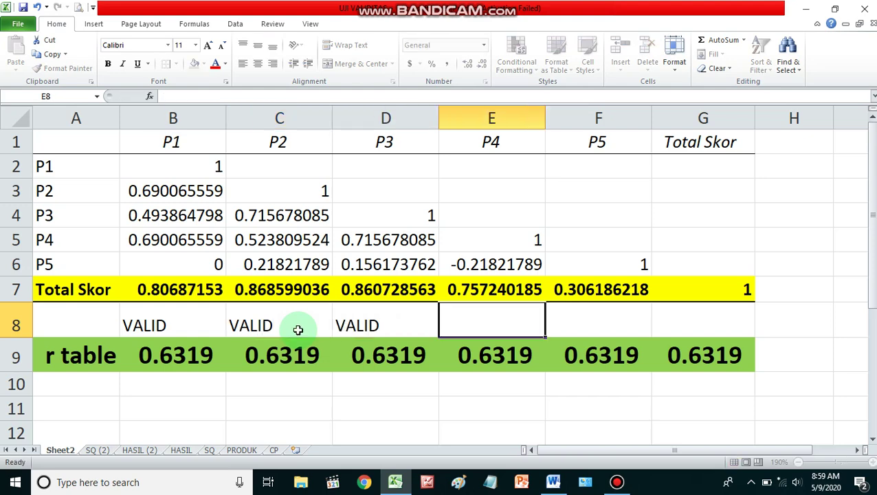
text(VALID)
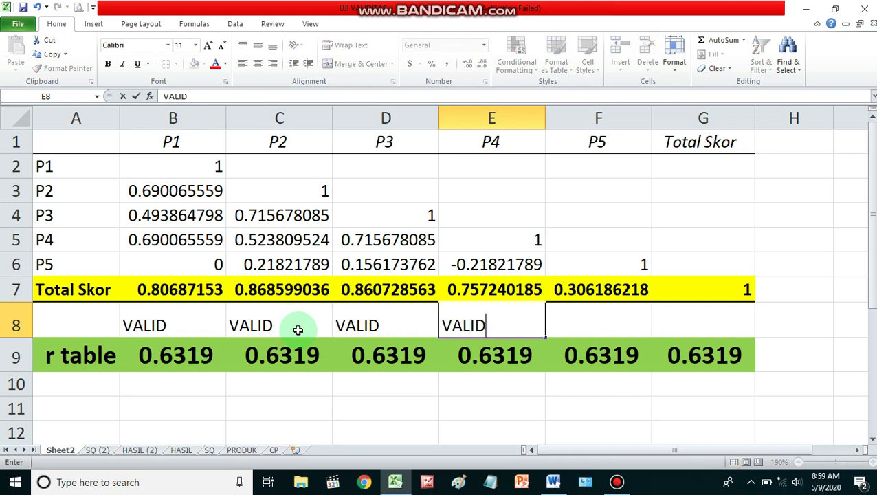
key(Tab)
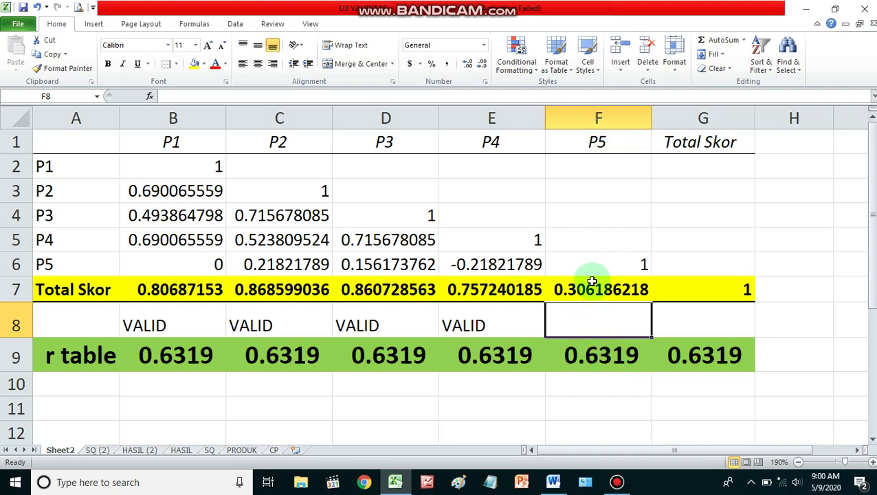
Step: Enter TIDAK VALID in F8 for item P5 and clear the r table value in G9 under Total Skor
text(TIDAK VALID)
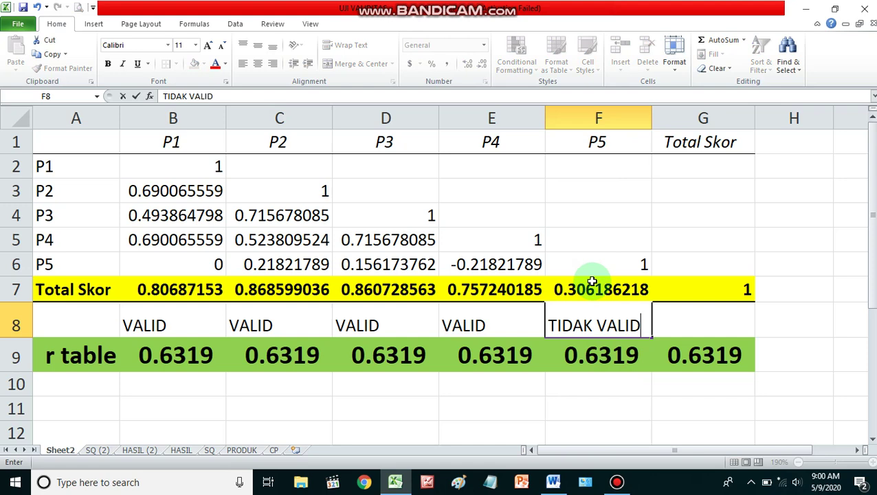
click(636, 253)
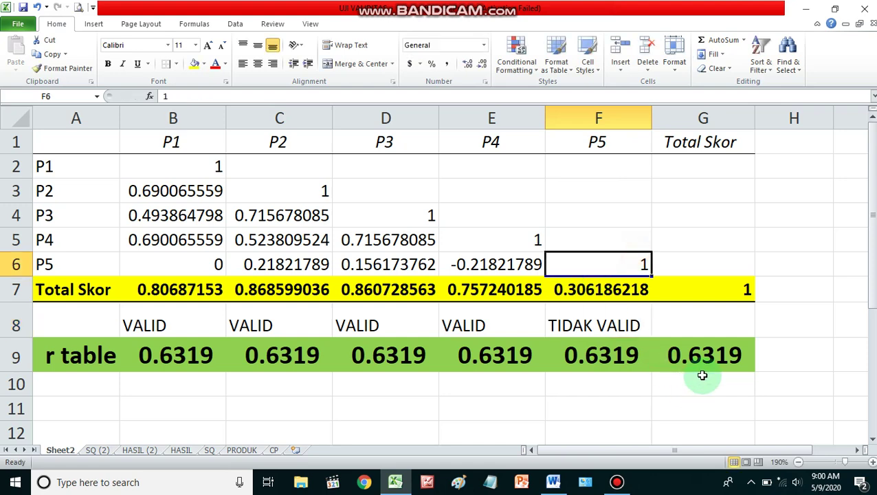
click(718, 342)
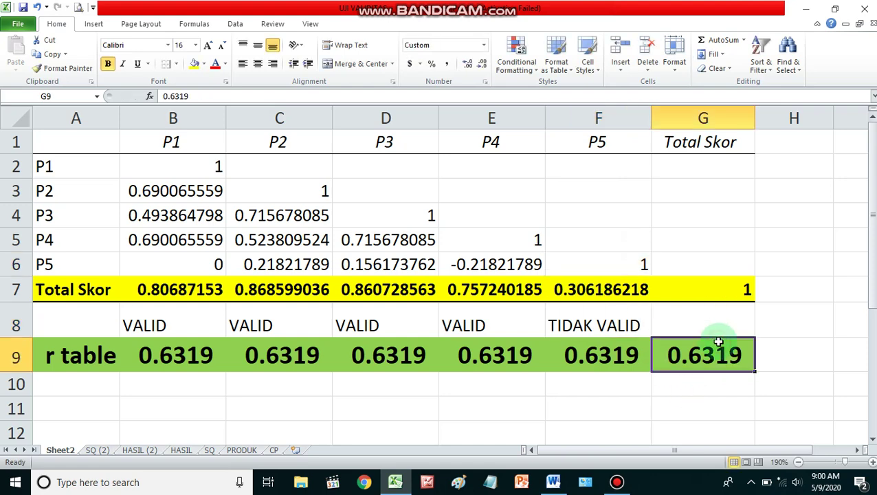
key(Delete)
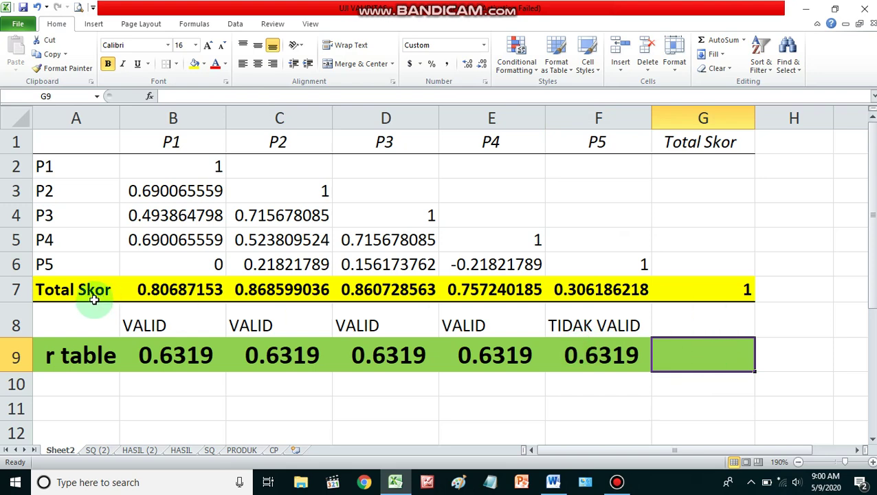
Step: Review the Total Skor correlations of P1 to P5 against the r table values and the verdicts in row 8
click(192, 292)
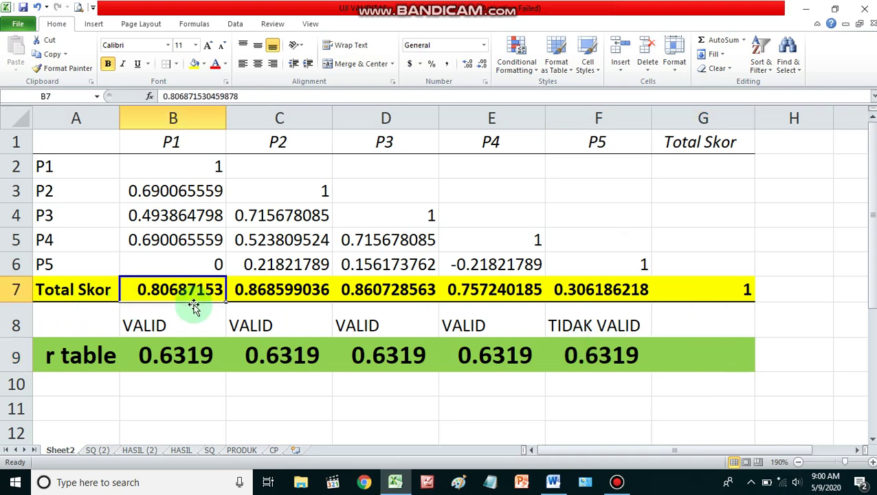
click(194, 324)
click(293, 293)
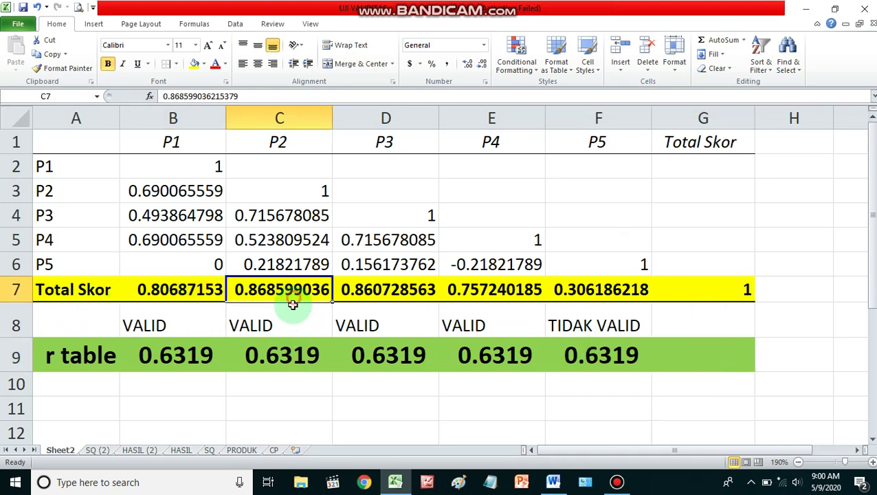
click(289, 316)
click(382, 323)
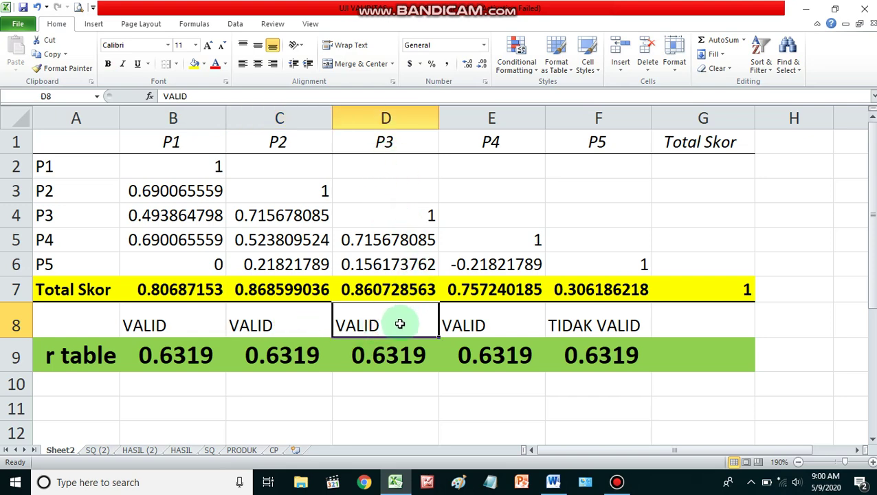
click(481, 328)
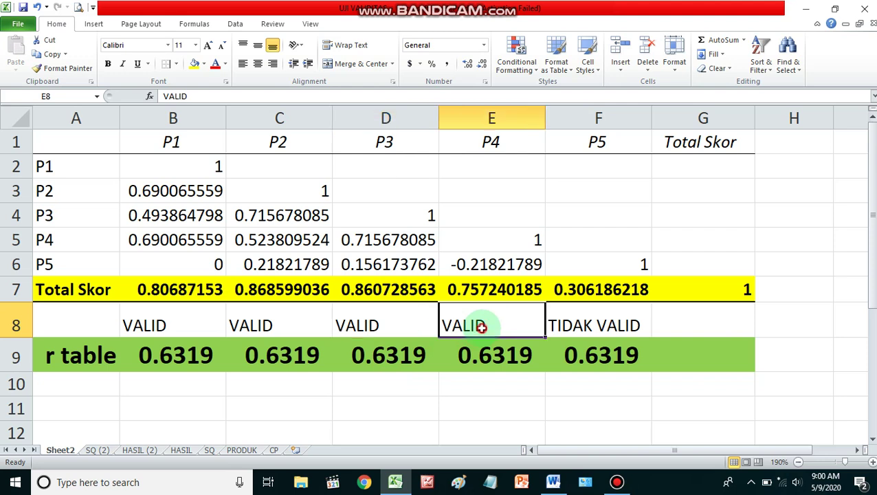
click(596, 325)
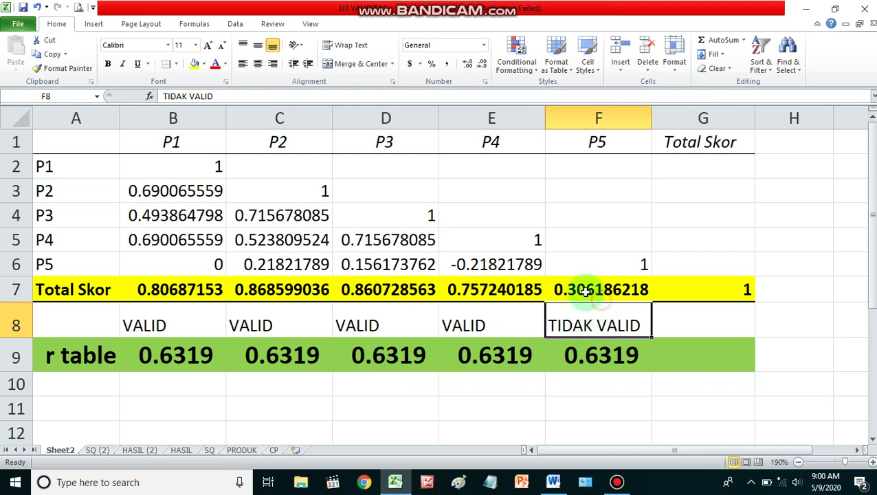
click(638, 289)
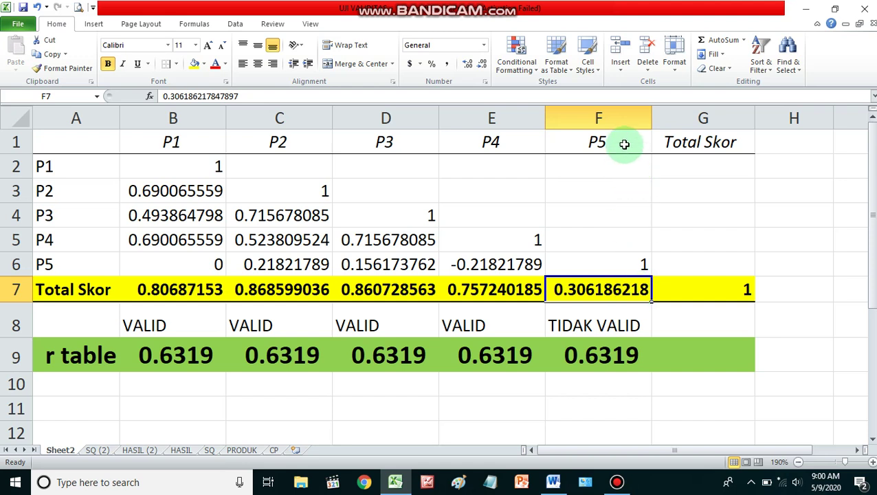
click(597, 388)
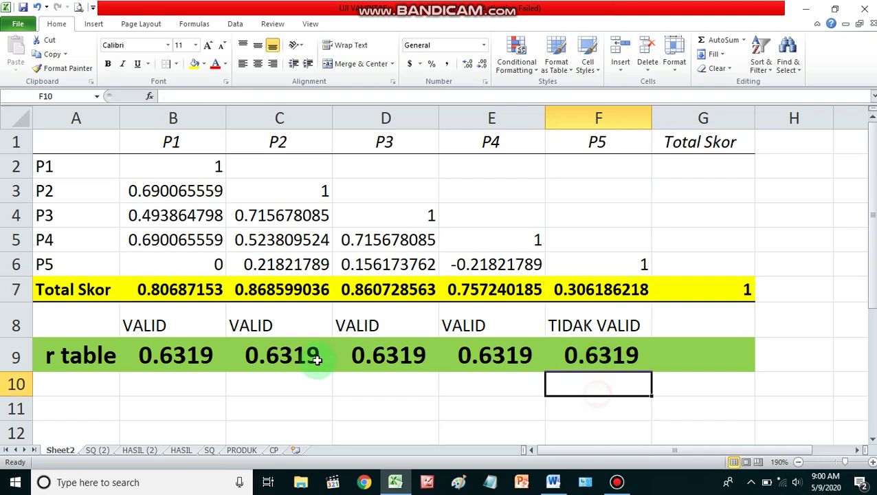
click(176, 325)
drag(177, 325, 483, 333)
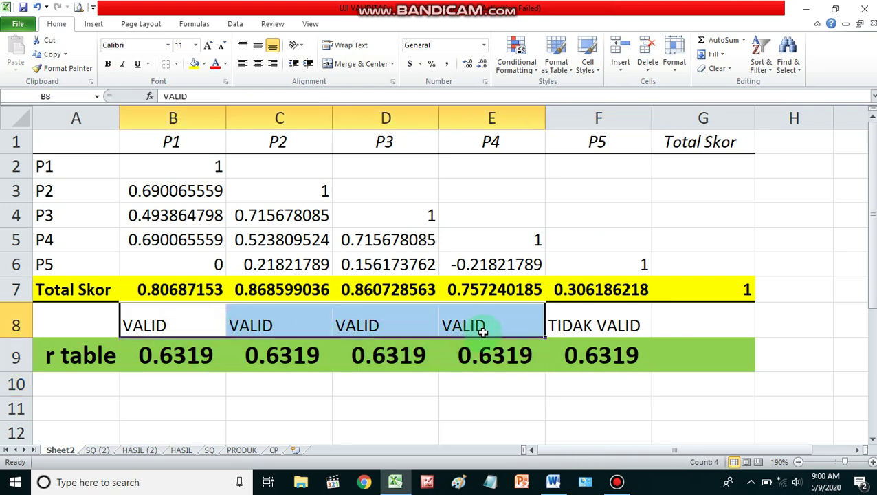
click(186, 142)
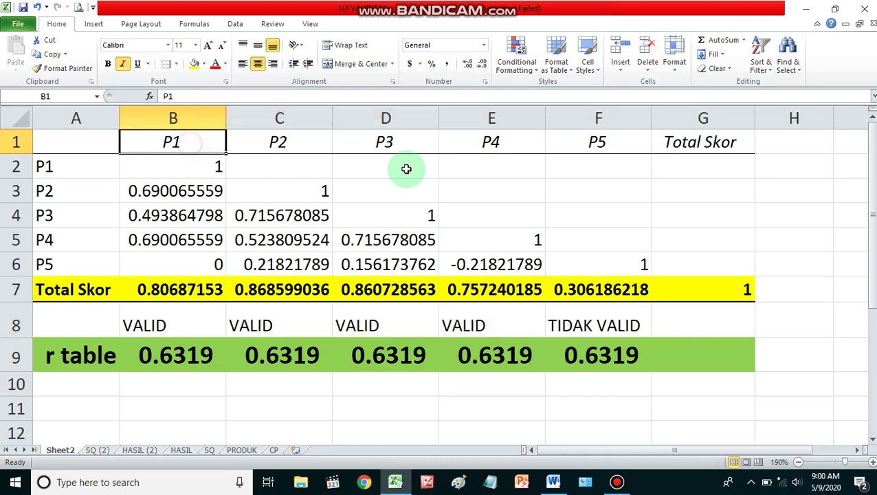
click(521, 145)
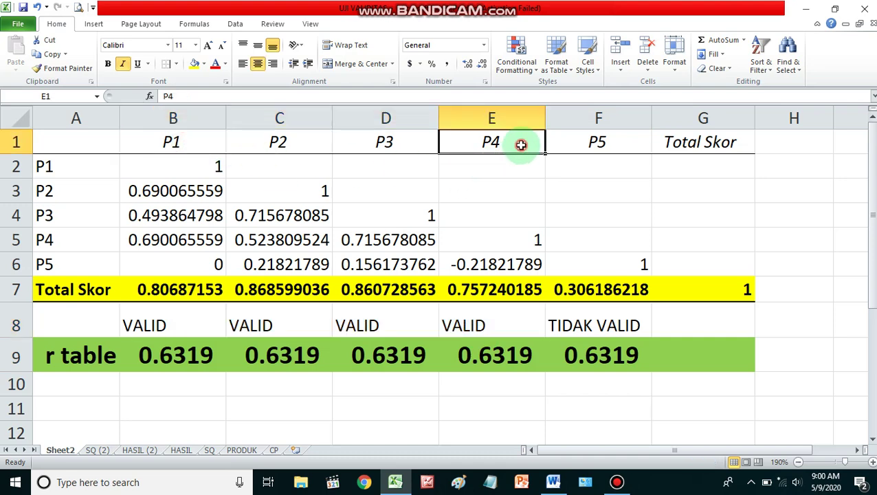
click(604, 324)
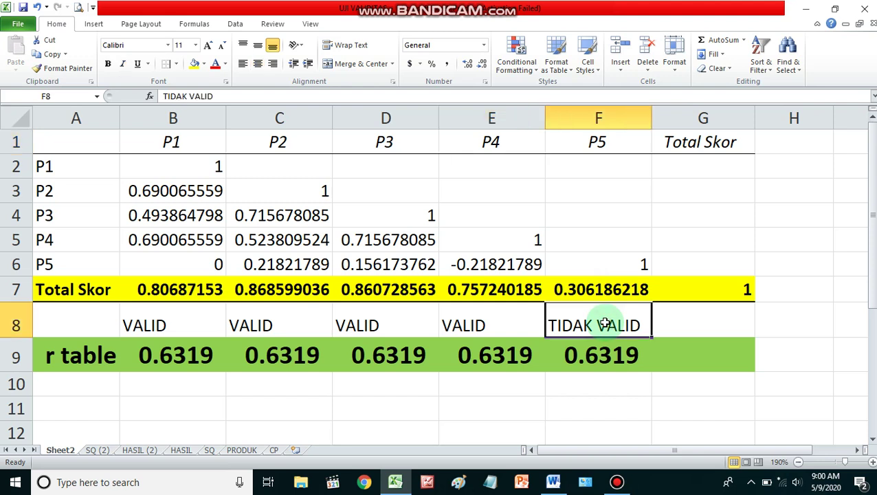